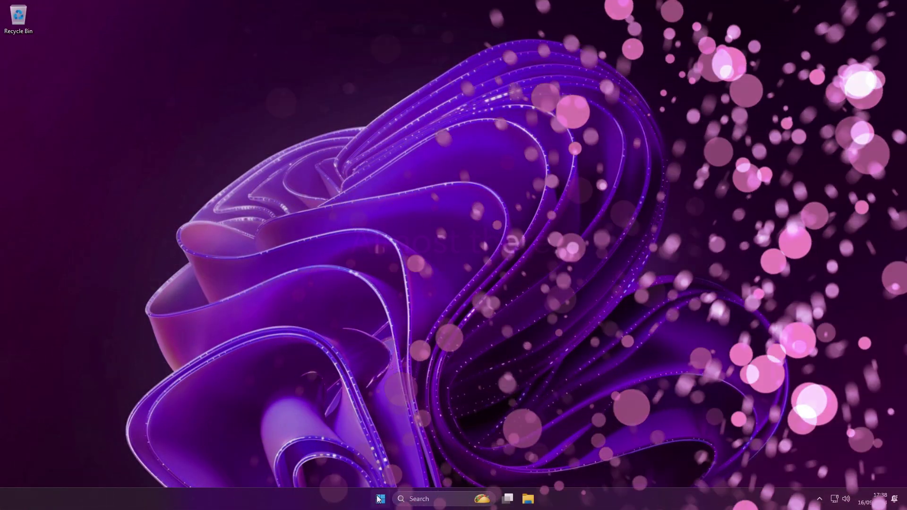
Step: Run winver to check the installed Windows edition and build, then dismiss the version information
{"action": "left_click", "coordinate": [379, 499]}
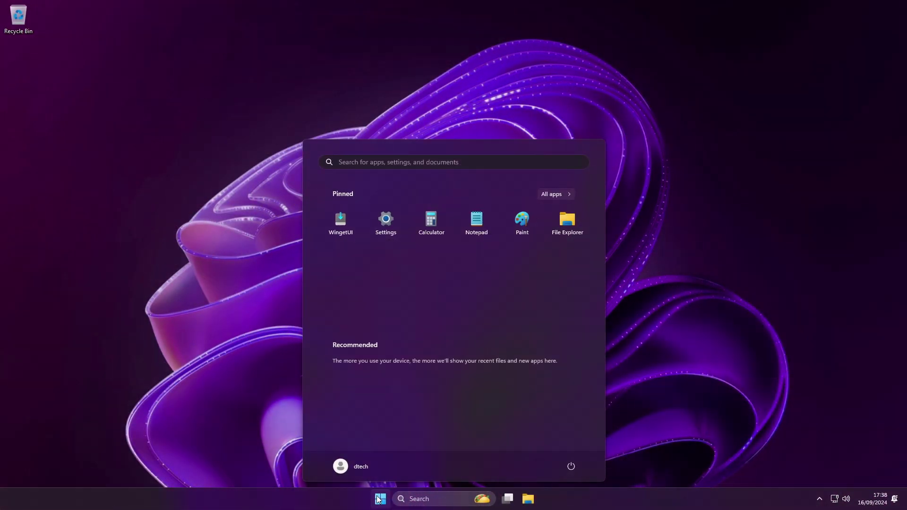
{"action": "type", "text": "winver"}
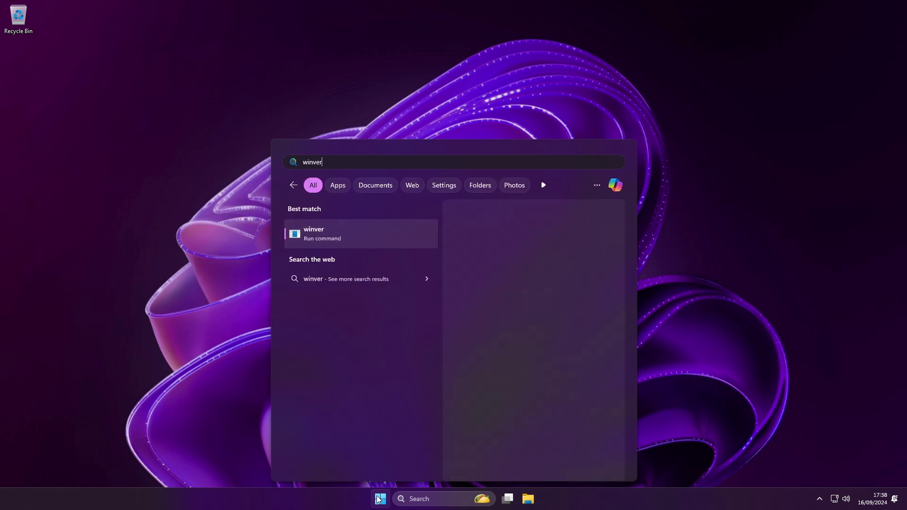
{"action": "key", "text": "Return"}
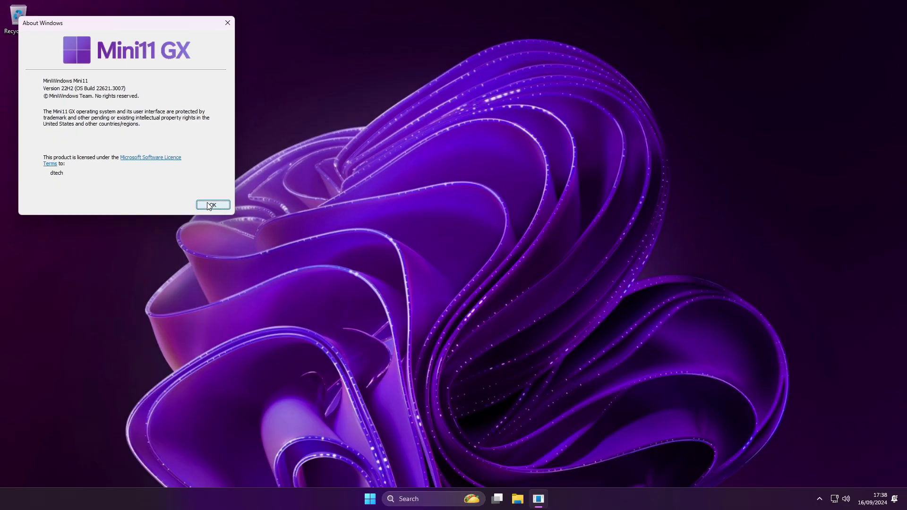
{"action": "left_click", "coordinate": [207, 205]}
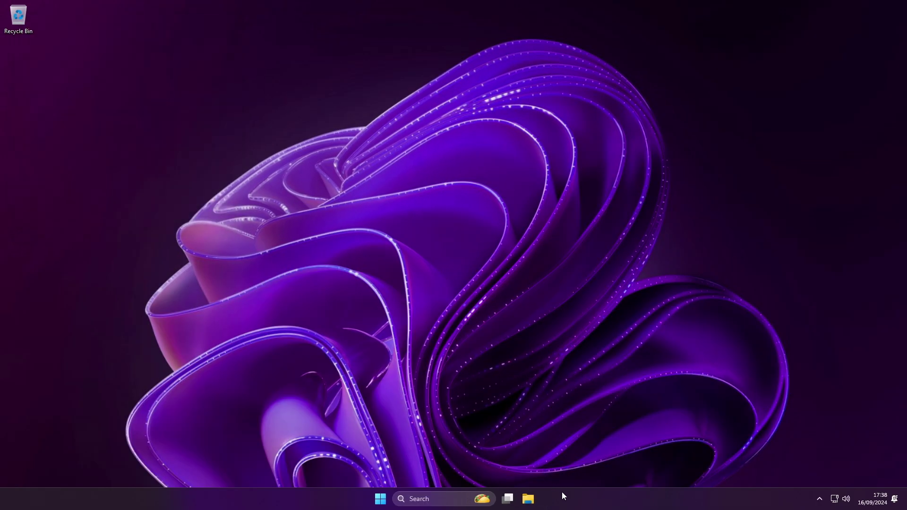
Step: Open Task Manager, review the background processes and the CPU and memory performance, and close it
{"action": "right_click", "coordinate": [562, 492]}
{"action": "left_click", "coordinate": [587, 464]}
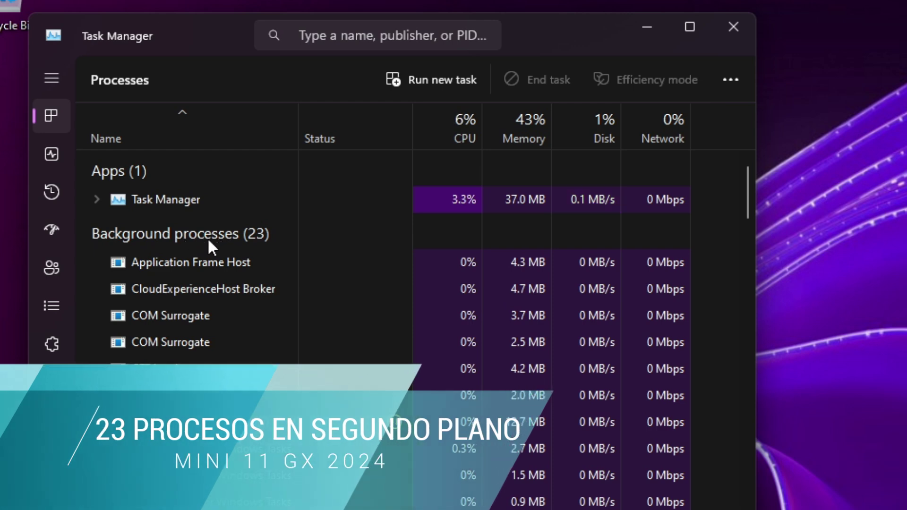
{"action": "left_click", "coordinate": [51, 155]}
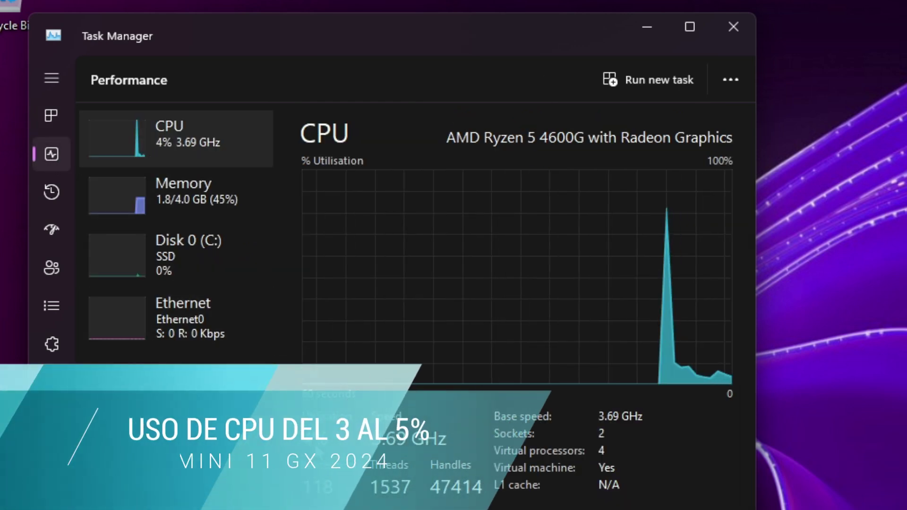
{"action": "left_click", "coordinate": [140, 207]}
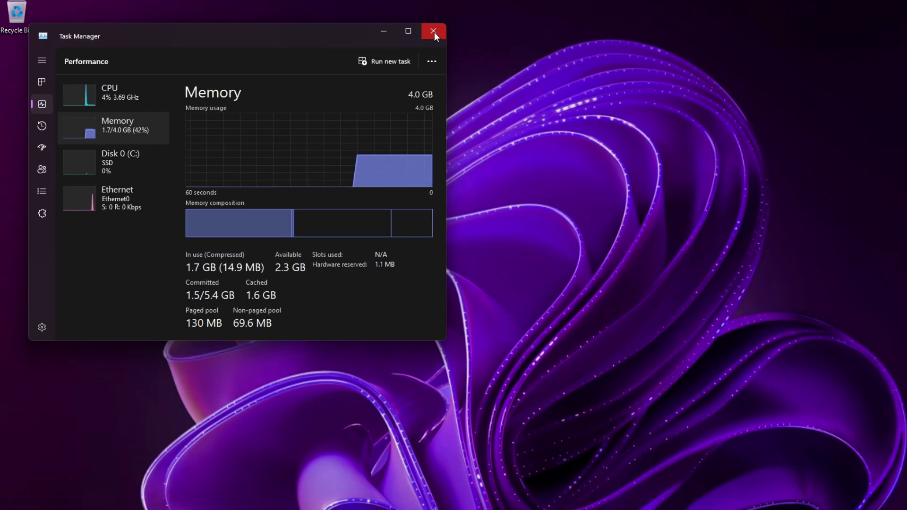
{"action": "left_click", "coordinate": [733, 27]}
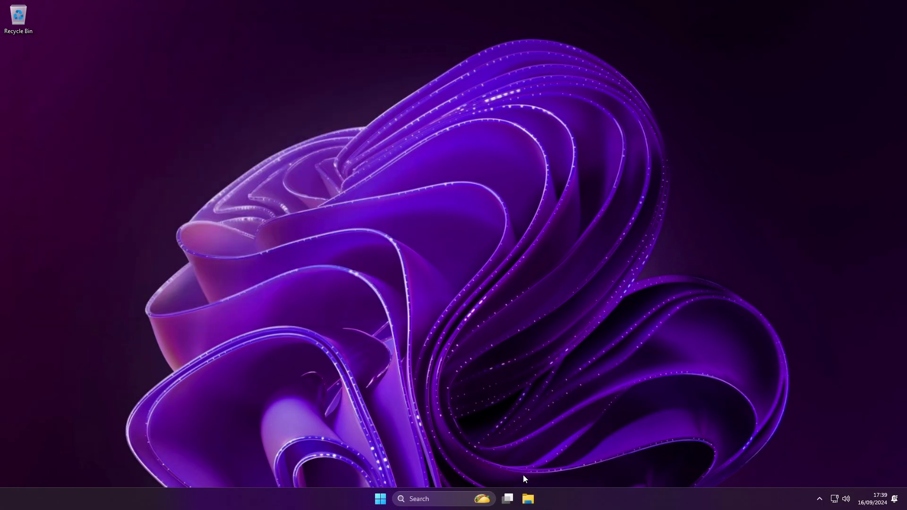
Step: Open File Explorer, inspect the used and free space in the Local Disk (C:) properties, and close everything
{"action": "left_click", "coordinate": [527, 499]}
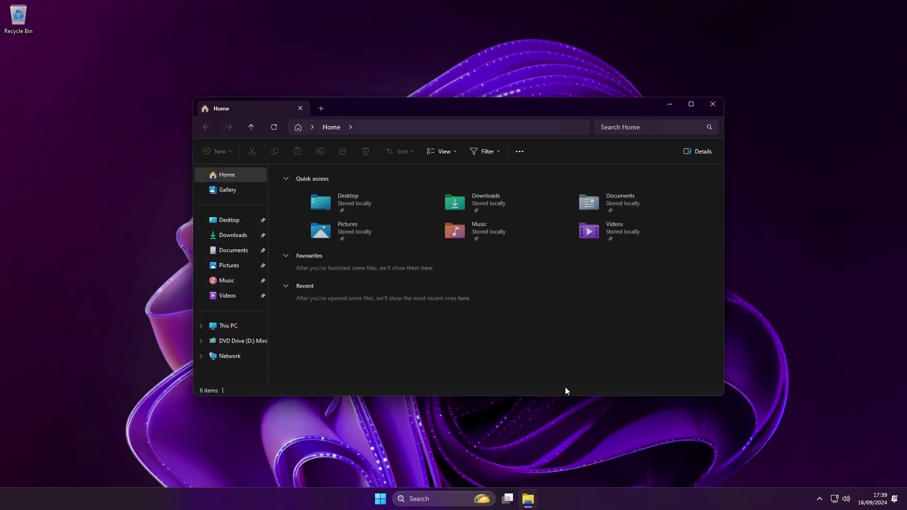
{"action": "left_click", "coordinate": [222, 326]}
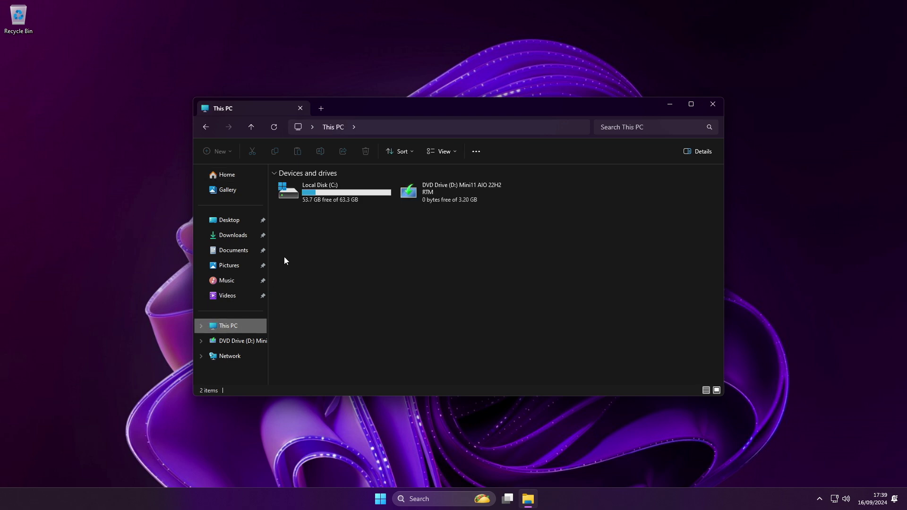
{"action": "right_click", "coordinate": [310, 200]}
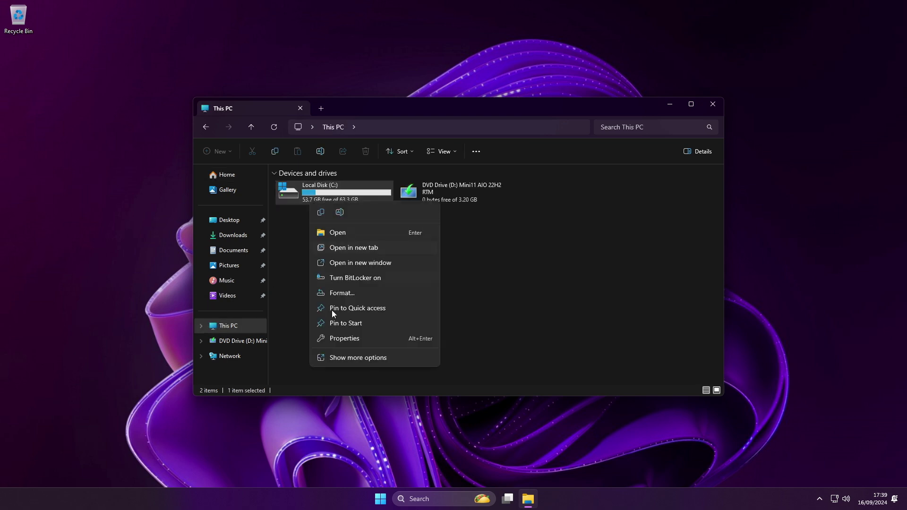
{"action": "left_click", "coordinate": [343, 343]}
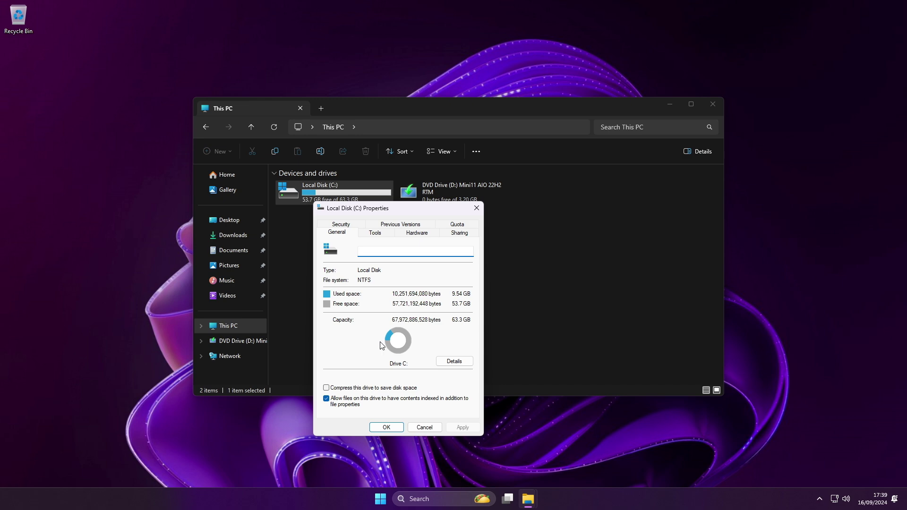
{"action": "left_click_drag", "start_coordinate": [391, 215], "coordinate": [630, 164]}
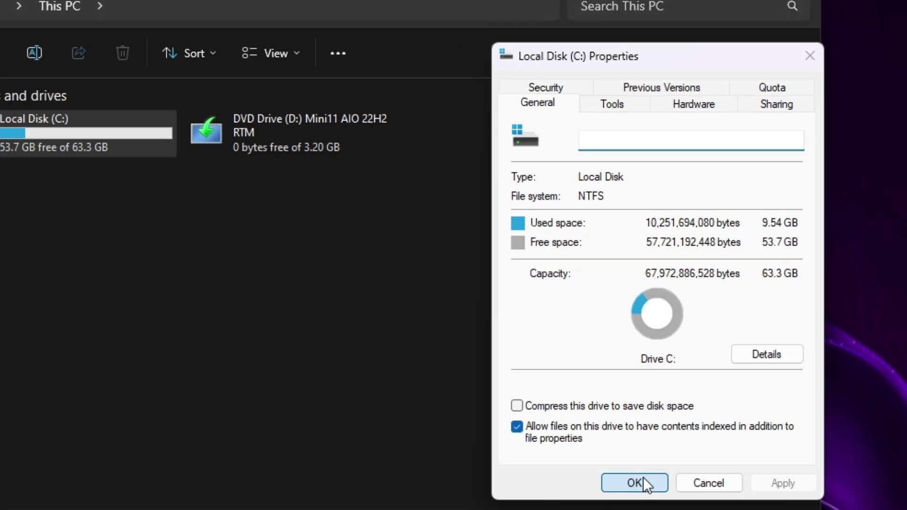
{"action": "left_click", "coordinate": [655, 509]}
{"action": "left_click", "coordinate": [720, 104]}
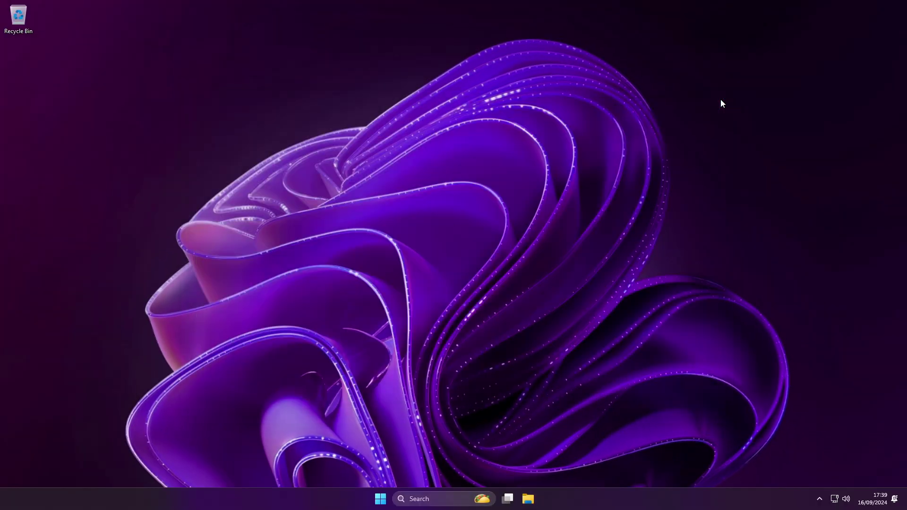
Step: Open Control Panel's list of installed programs and look through each entry, from the DirectX packages to WingetUI
{"action": "left_click", "coordinate": [386, 498]}
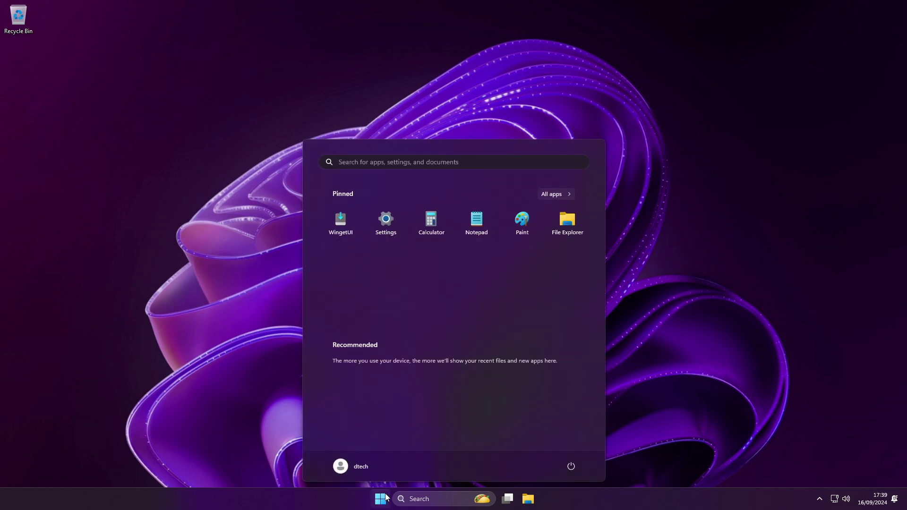
{"action": "type", "text": "control"}
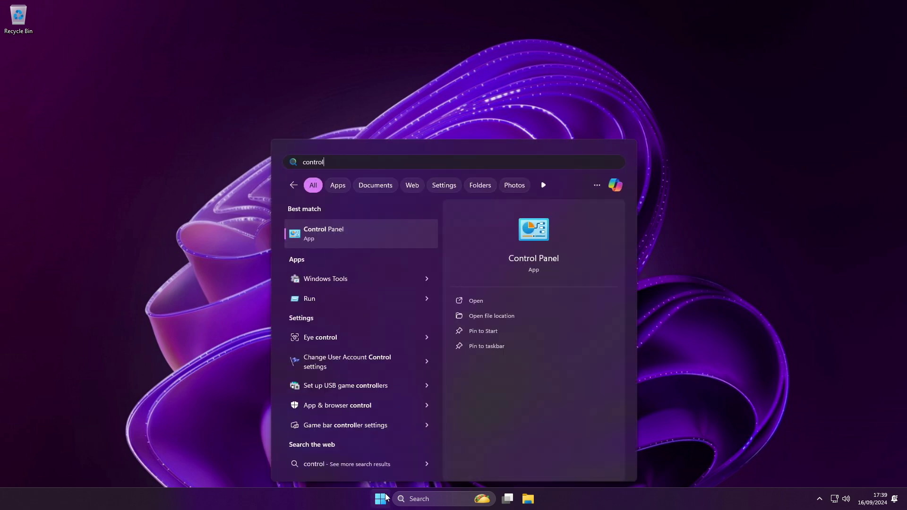
{"action": "key", "text": "Return"}
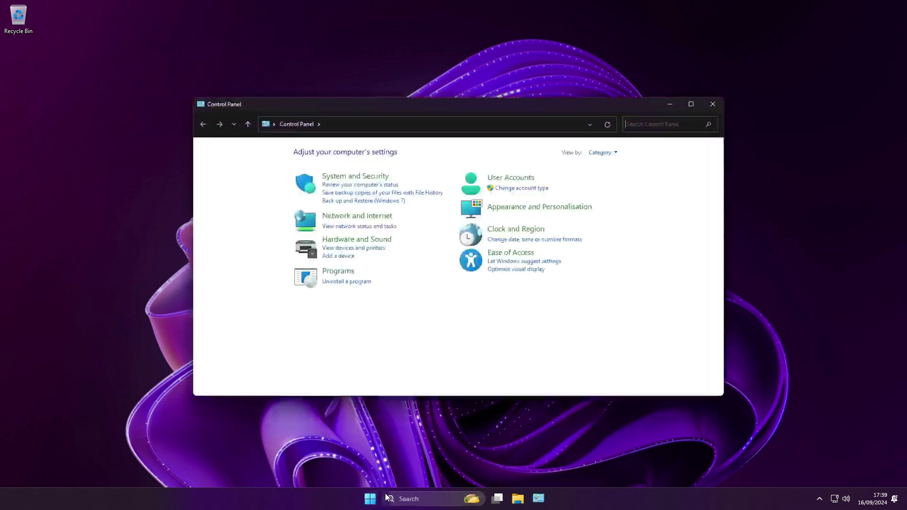
{"action": "left_click", "coordinate": [360, 282]}
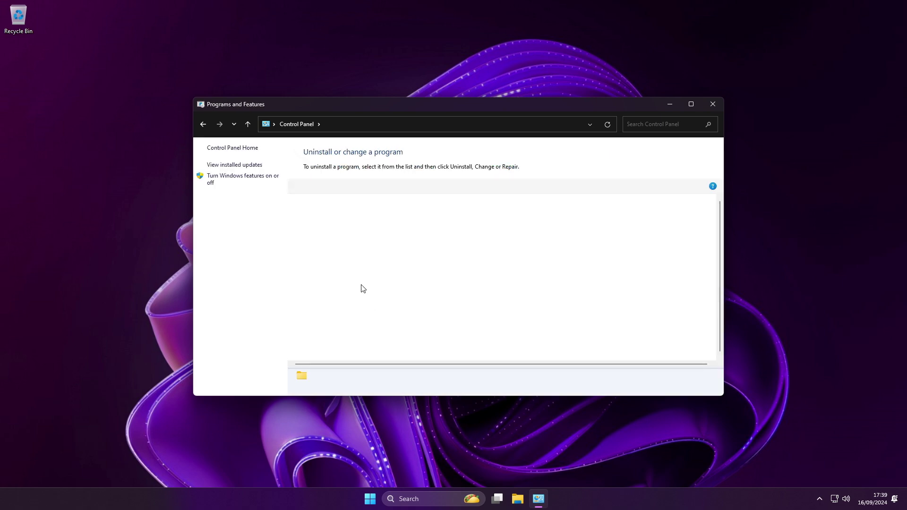
{"action": "left_click_drag", "start_coordinate": [427, 106], "coordinate": [430, 40]}
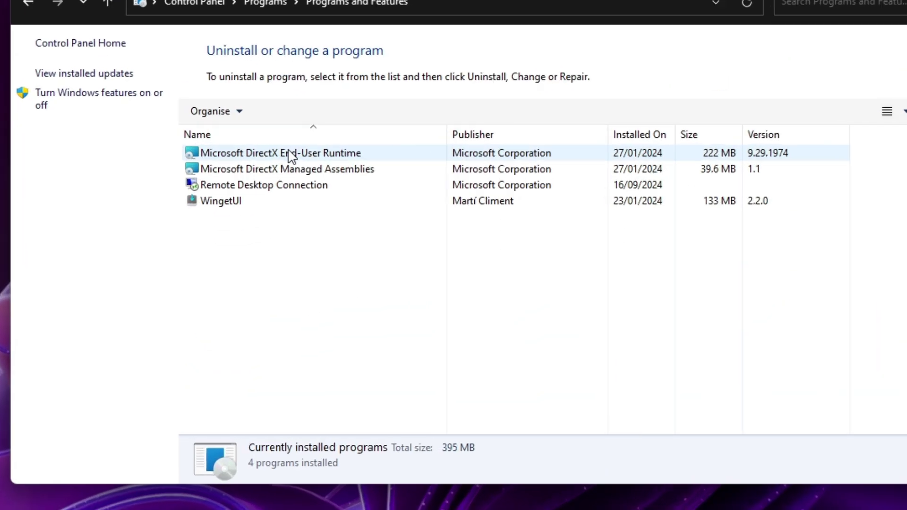
{"action": "left_click", "coordinate": [291, 154]}
{"action": "left_click", "coordinate": [281, 168]}
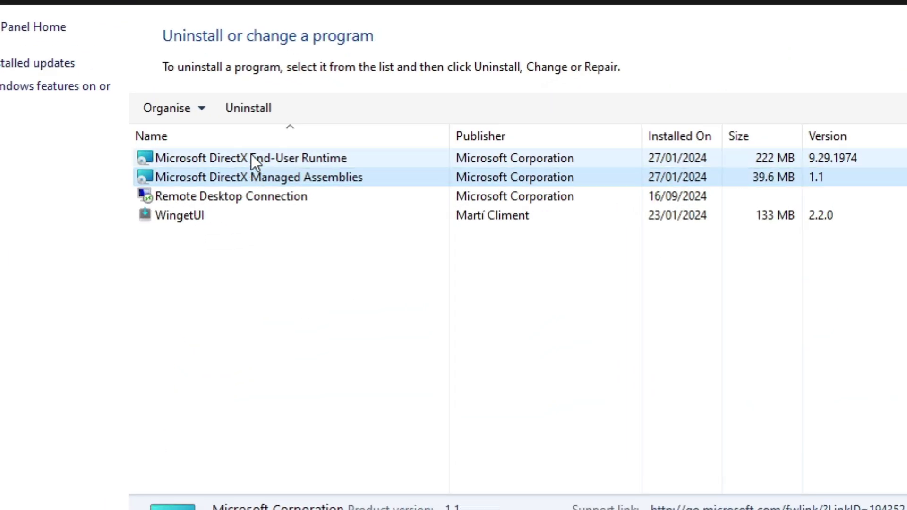
{"action": "left_click", "coordinate": [273, 185]}
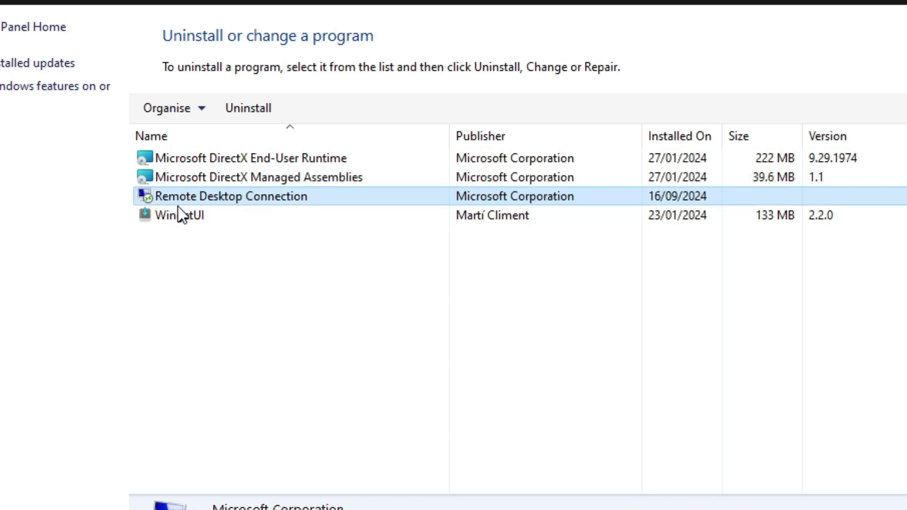
{"action": "left_click", "coordinate": [179, 215]}
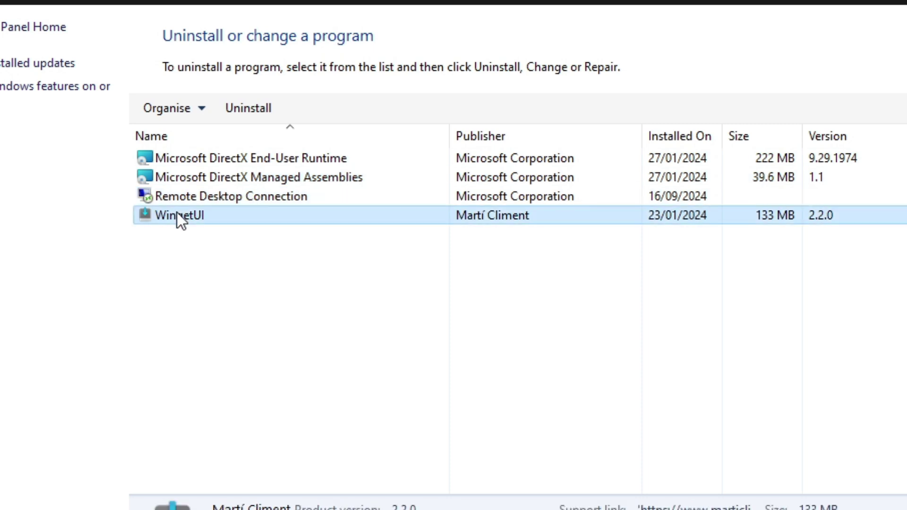
Step: Examine the optional Windows features, including the .NET Framework entries, without changing any, and close Control Panel
{"action": "left_click", "coordinate": [41, 88]}
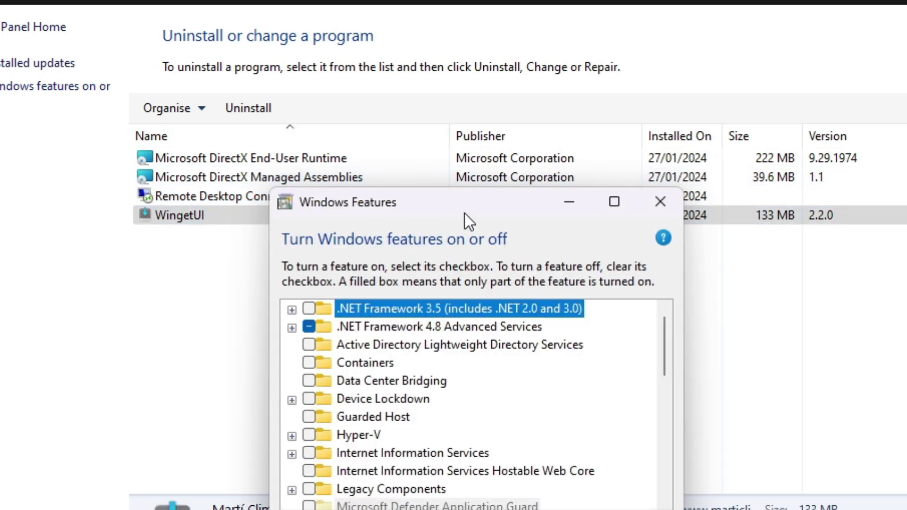
{"action": "left_click_drag", "start_coordinate": [464, 214], "coordinate": [522, 66]}
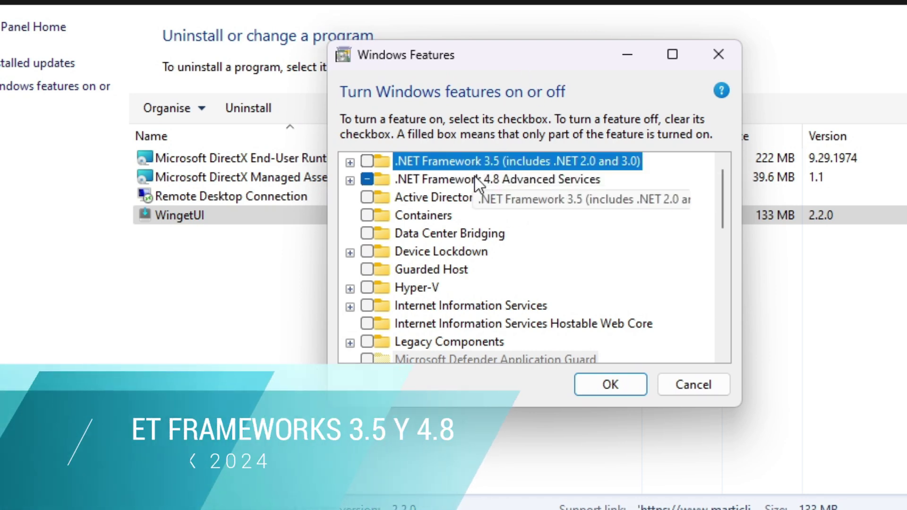
{"action": "left_click", "coordinate": [475, 179]}
{"action": "scroll", "coordinate": [510, 286], "scroll_direction": "down", "scroll_amount": 5}
{"action": "scroll", "coordinate": [510, 285], "scroll_direction": "up", "scroll_amount": 5}
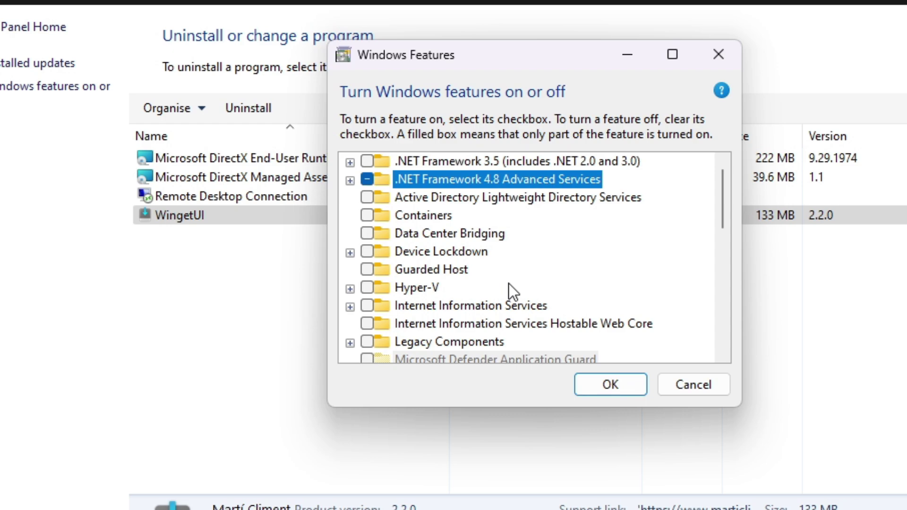
{"action": "left_click", "coordinate": [704, 385]}
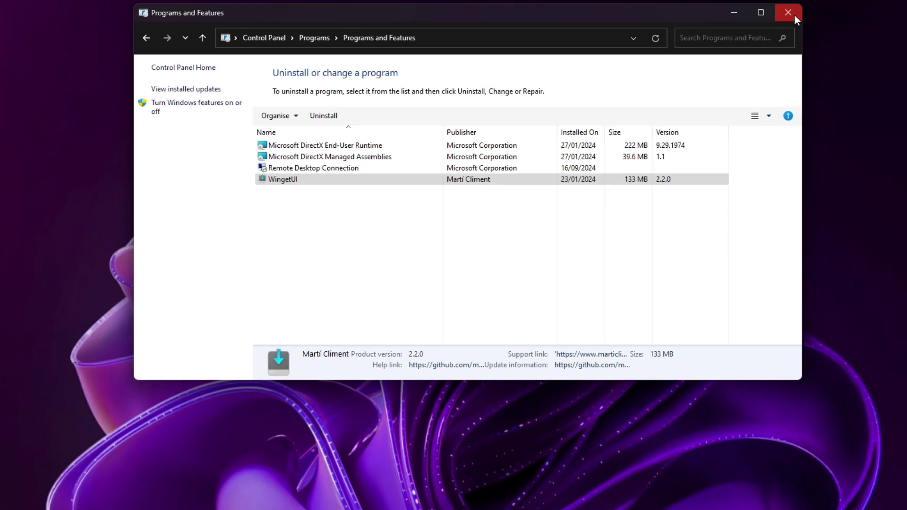
{"action": "left_click", "coordinate": [795, 17]}
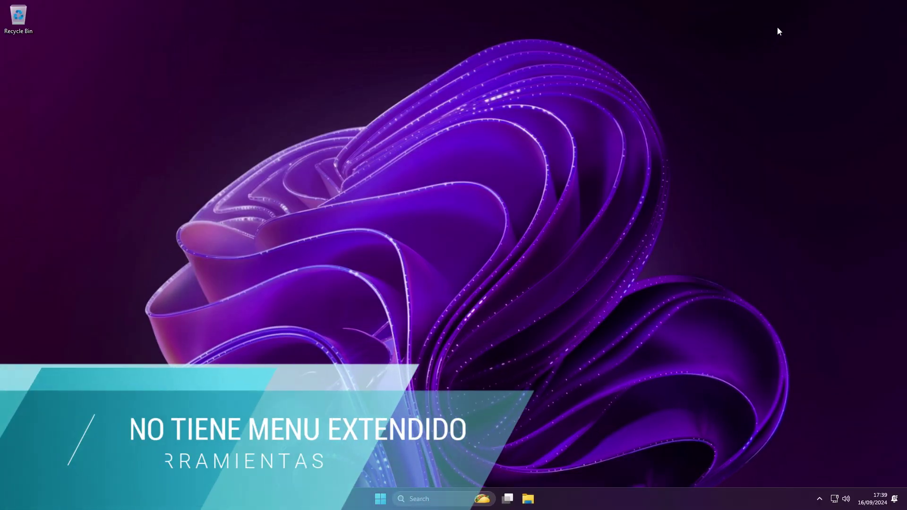
Step: Examine the desktop's context menu and its additional options
{"action": "right_click", "coordinate": [848, 2]}
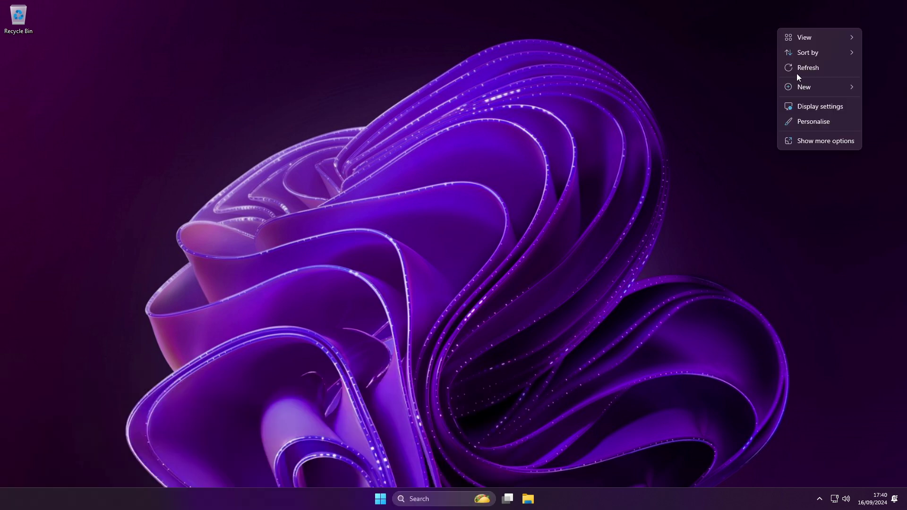
{"action": "left_click", "coordinate": [812, 142]}
{"action": "left_click", "coordinate": [812, 147]}
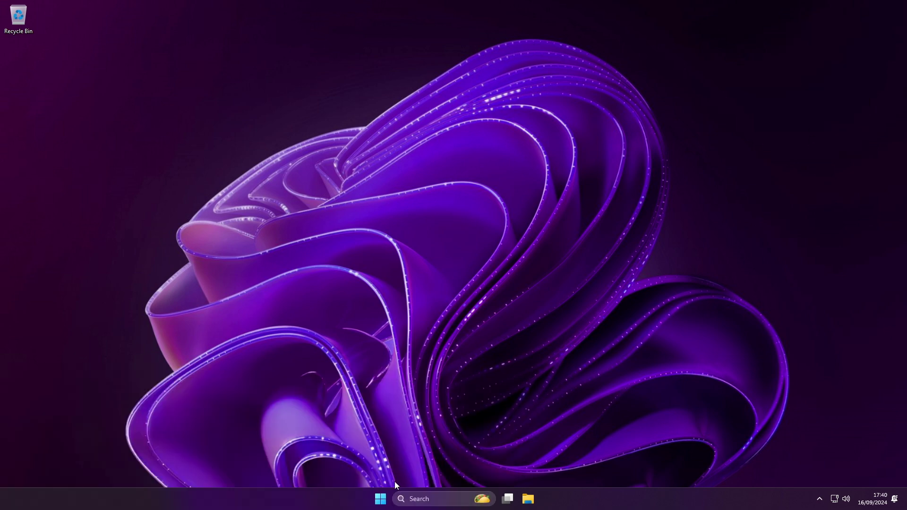
Step: Open Settings maximized, go to Windows Security, review the Virus & threat protection page, and close that page's window
{"action": "key", "text": "super+i"}
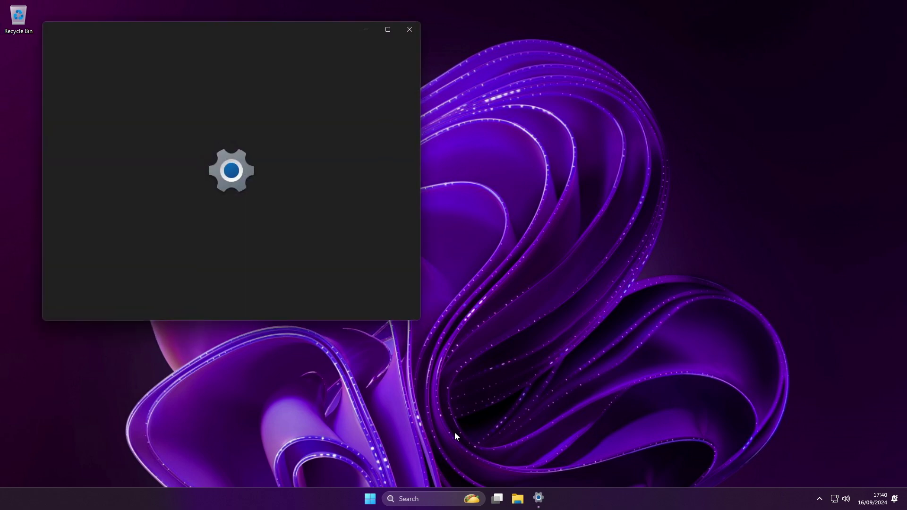
{"action": "left_click", "coordinate": [388, 29]}
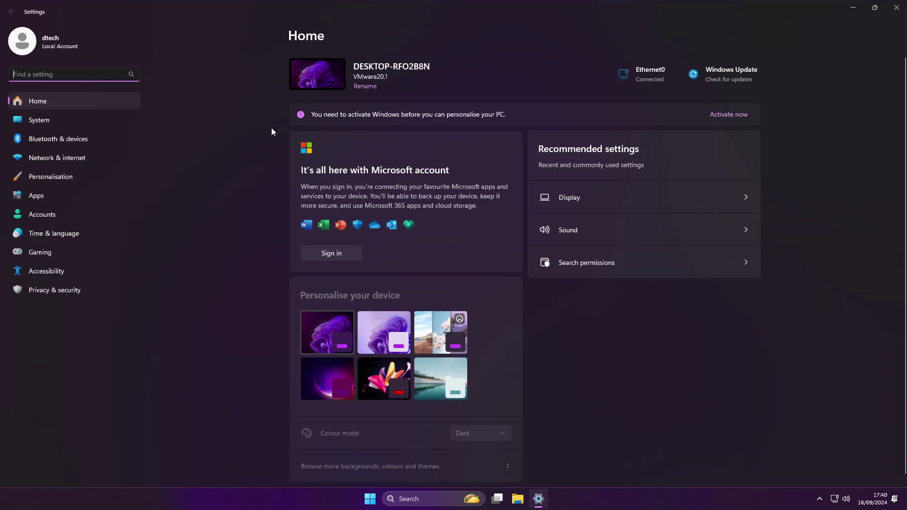
{"action": "left_click", "coordinate": [43, 290]}
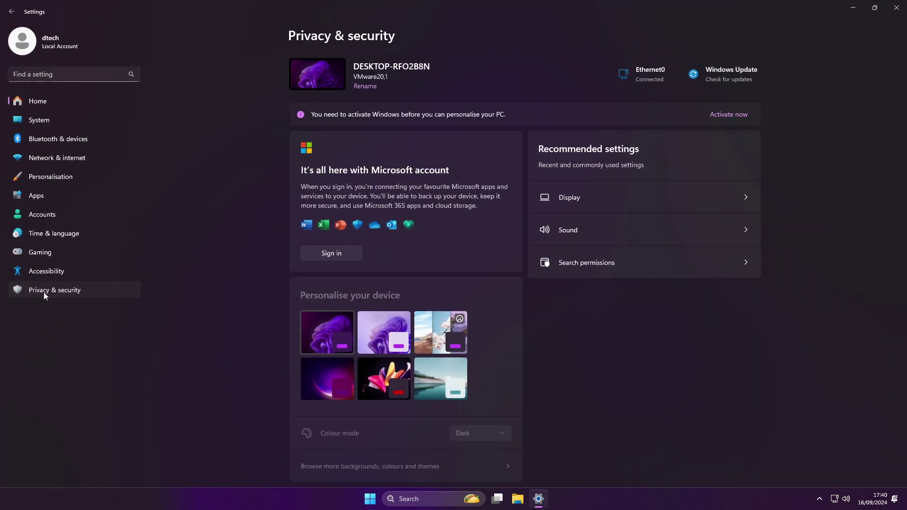
{"action": "left_click", "coordinate": [346, 85]}
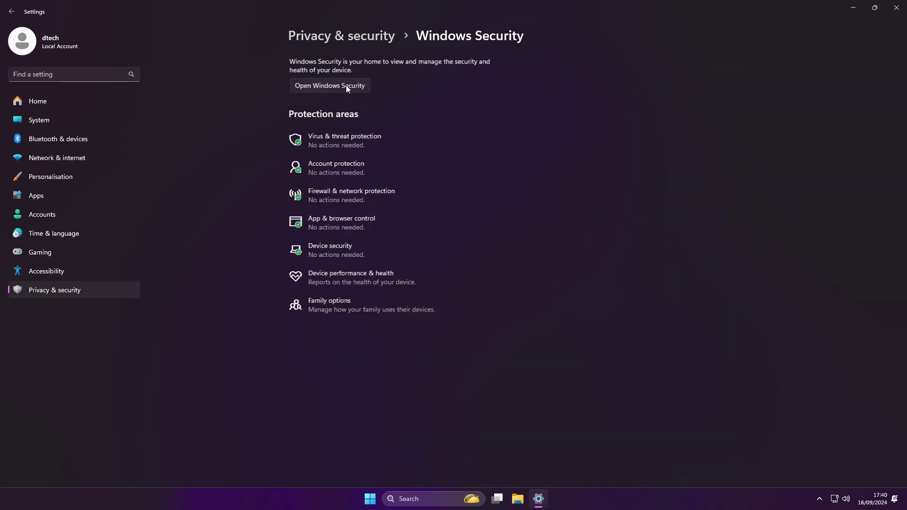
{"action": "left_click", "coordinate": [330, 140]}
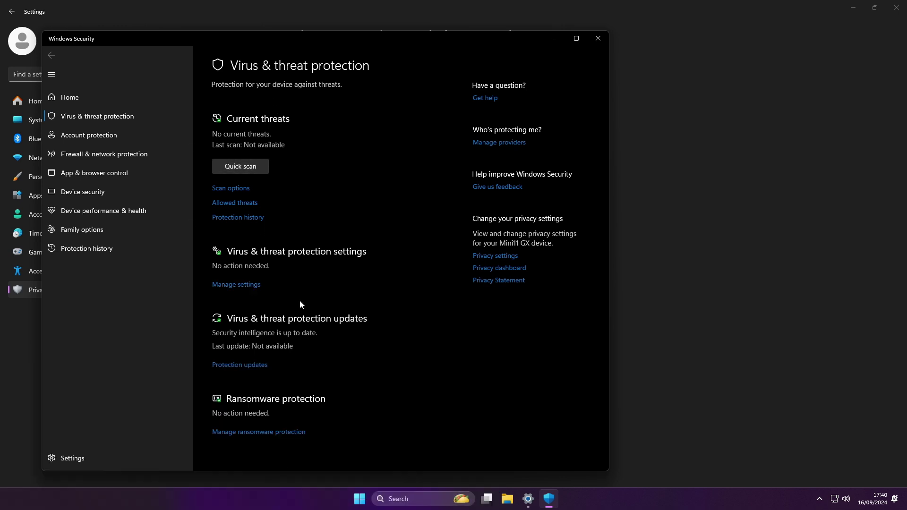
{"action": "left_click", "coordinate": [597, 42]}
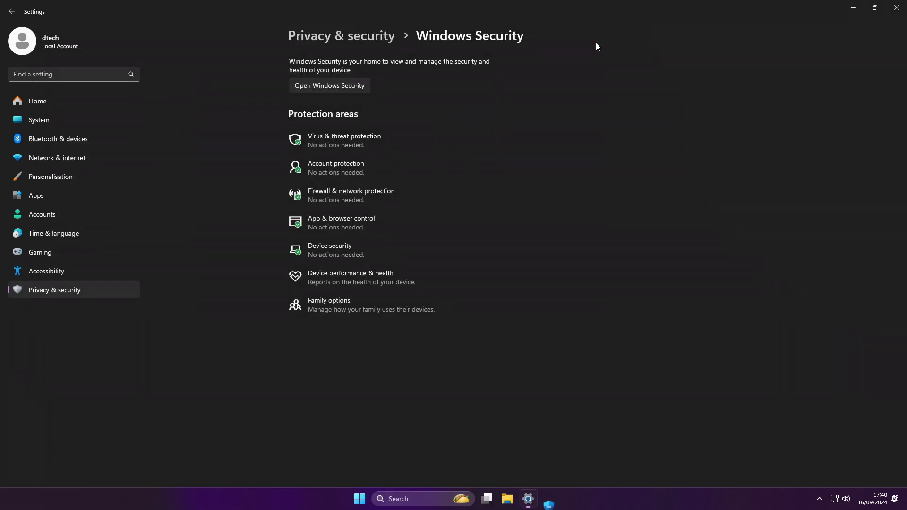
Step: Close Settings, open services.msc maximized, and look through the services down to the Windows Update and Xbox entries
{"action": "left_click", "coordinate": [904, 7]}
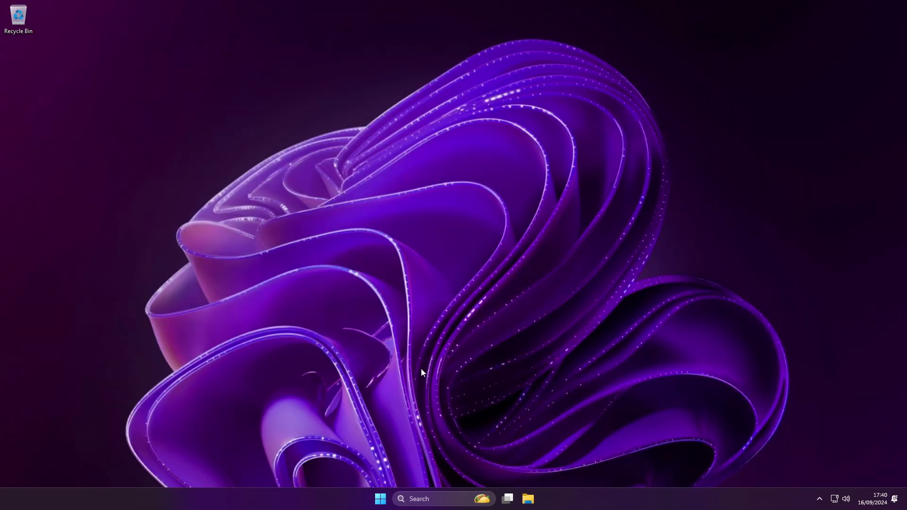
{"action": "key", "text": "super+r"}
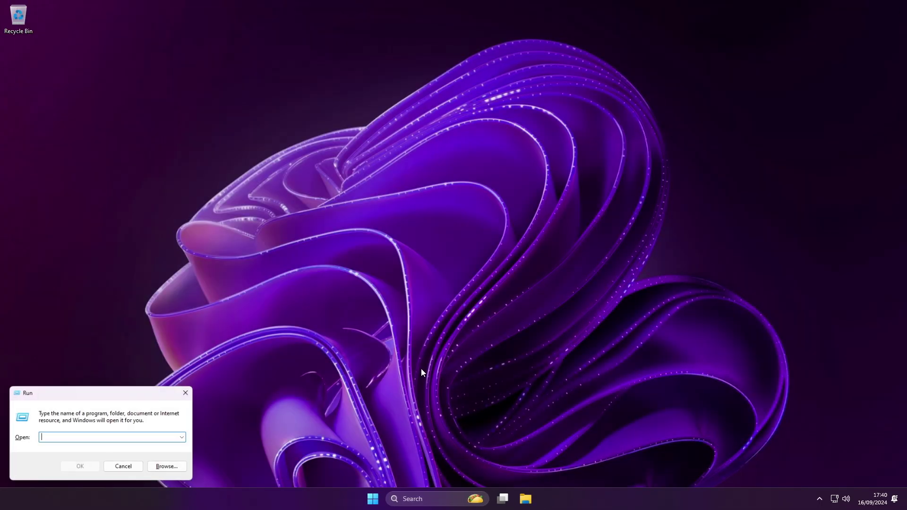
{"action": "type", "text": "services.m"}
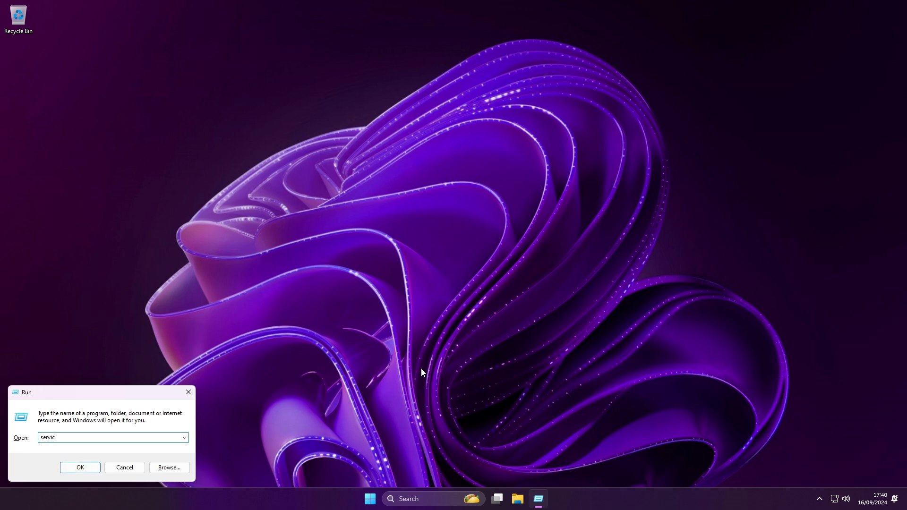
{"action": "key", "text": "Return"}
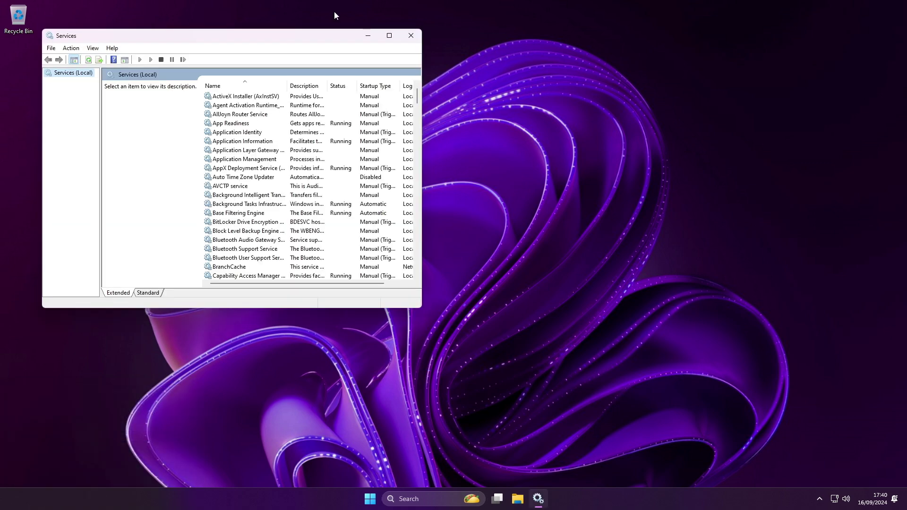
{"action": "left_click", "coordinate": [389, 36]}
{"action": "scroll", "coordinate": [508, 255], "scroll_direction": "down", "scroll_amount": 14}
{"action": "scroll", "coordinate": [508, 256], "scroll_direction": "down", "scroll_amount": 20}
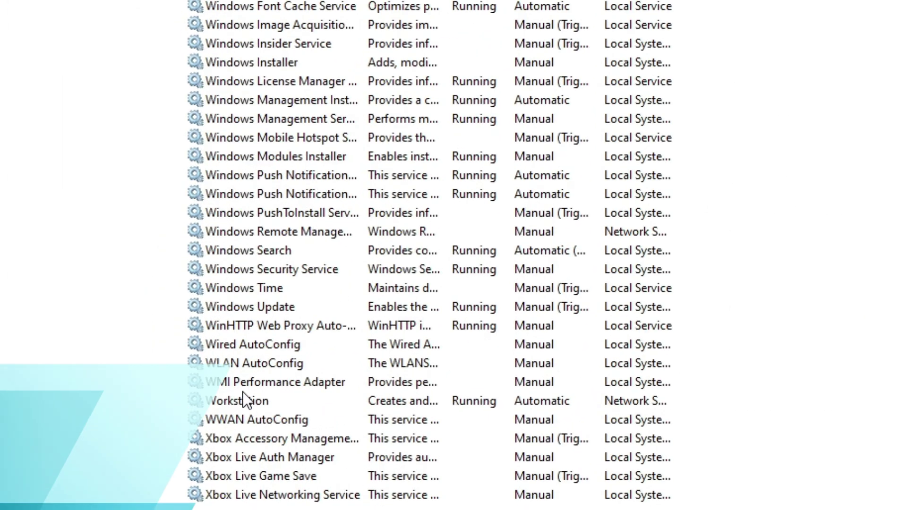
{"action": "left_click", "coordinate": [286, 305]}
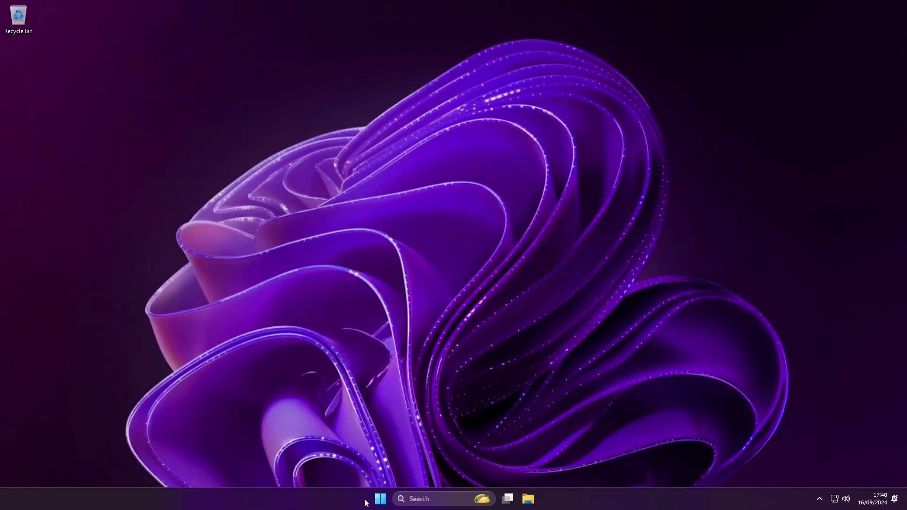
Step: Launch WingetUI, finish its welcome wizard with the default preferences for regular users, and close the program
{"action": "left_click", "coordinate": [380, 500]}
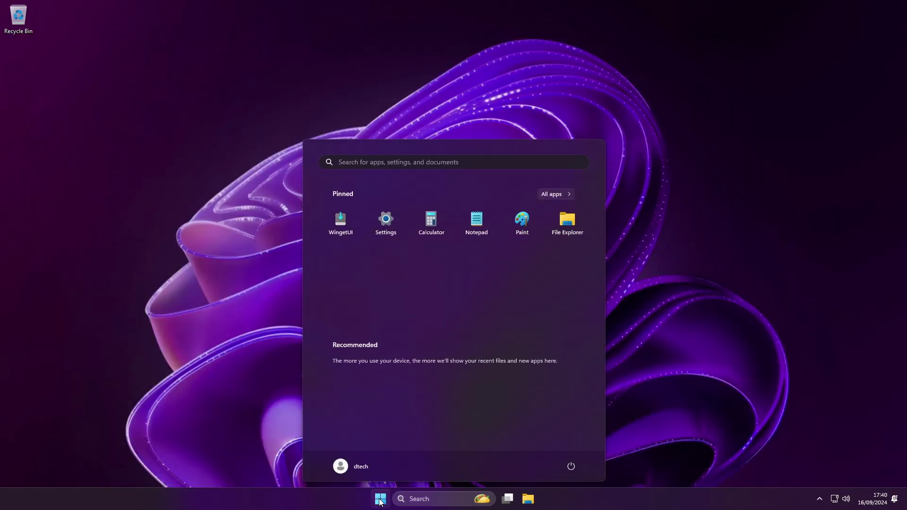
{"action": "left_click", "coordinate": [350, 230]}
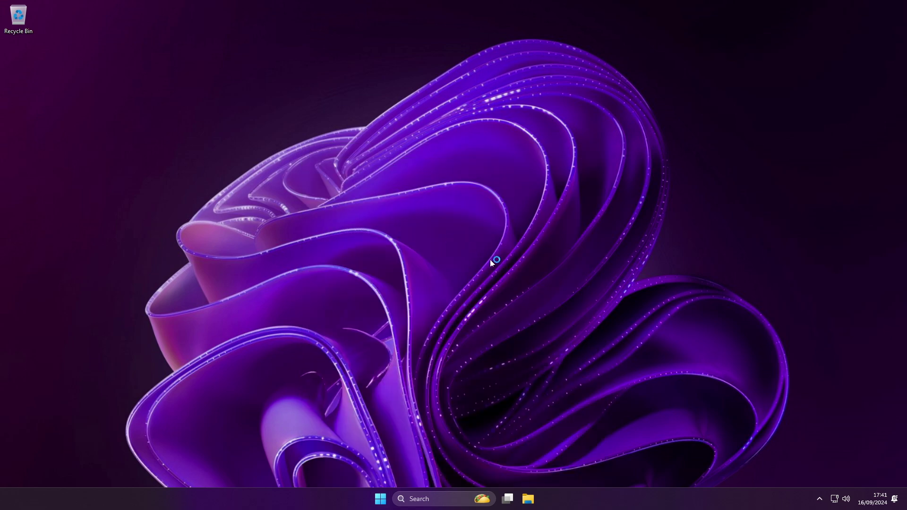
{"action": "left_click", "coordinate": [369, 499]}
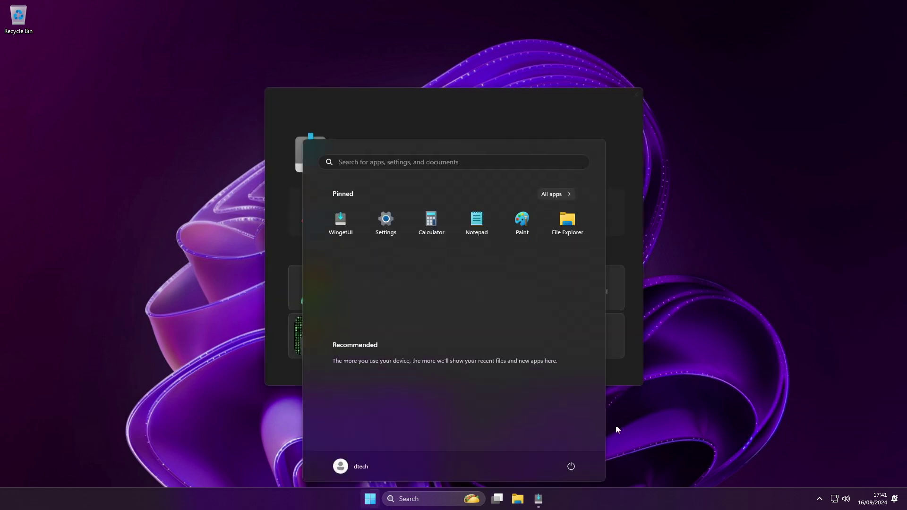
{"action": "left_click", "coordinate": [710, 404]}
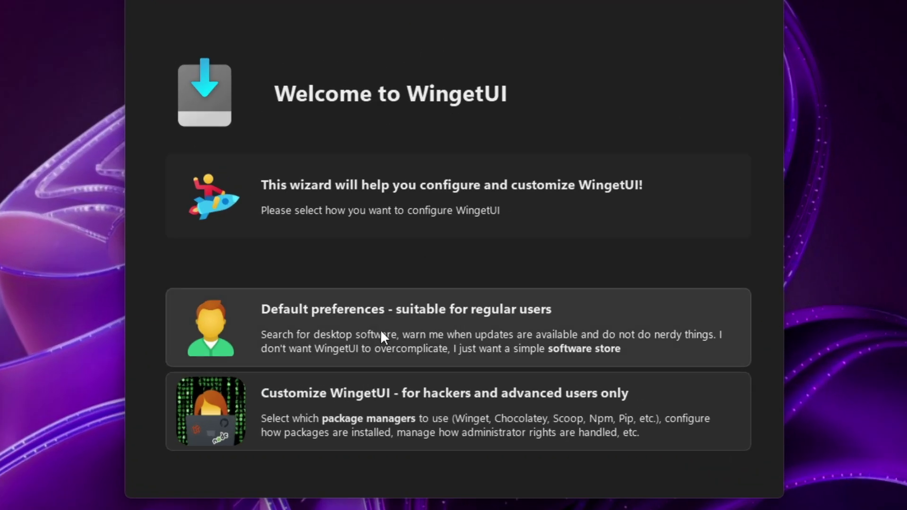
{"action": "left_click", "coordinate": [392, 325]}
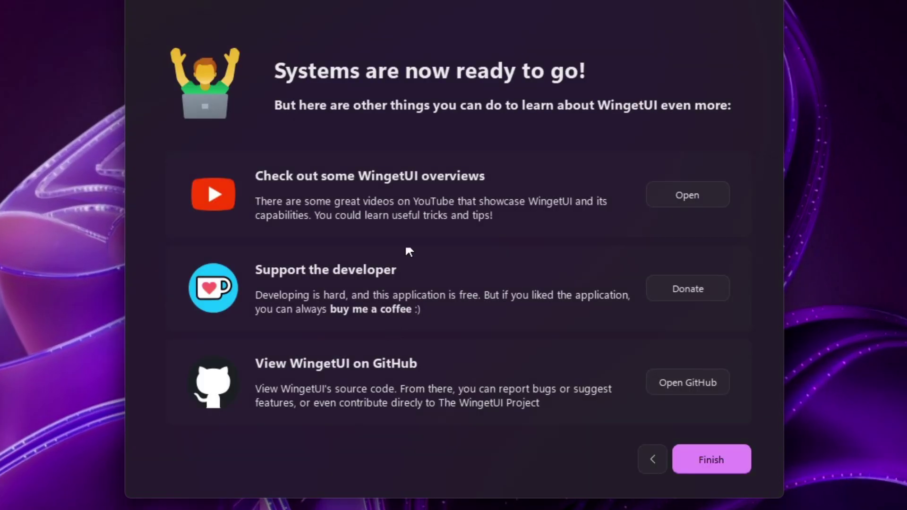
{"action": "left_click", "coordinate": [709, 460]}
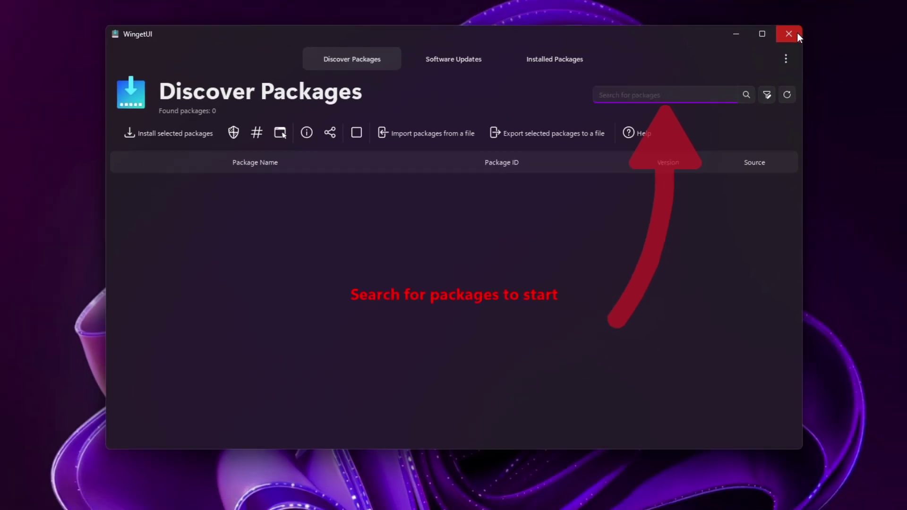
{"action": "left_click", "coordinate": [803, 24]}
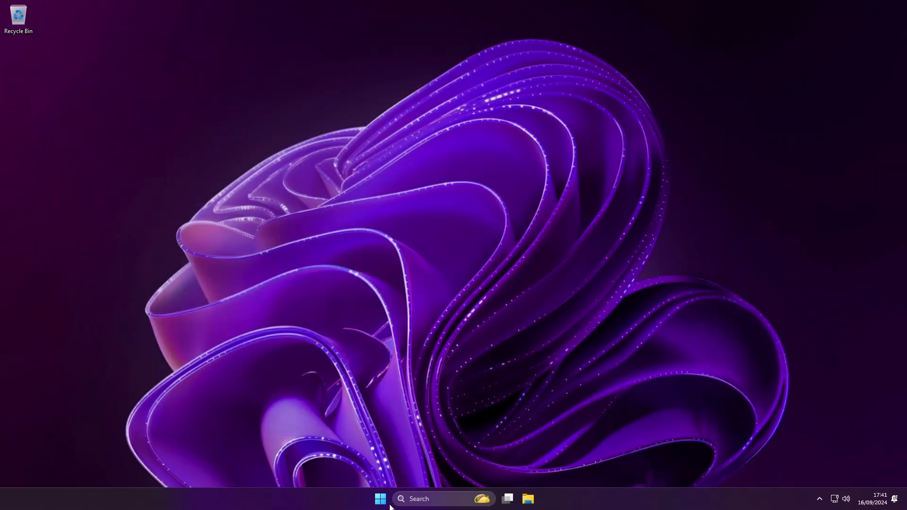
Step: Open the Installed apps page in Settings and look through the list from Calculator to Xbox Live
{"action": "left_click", "coordinate": [385, 505]}
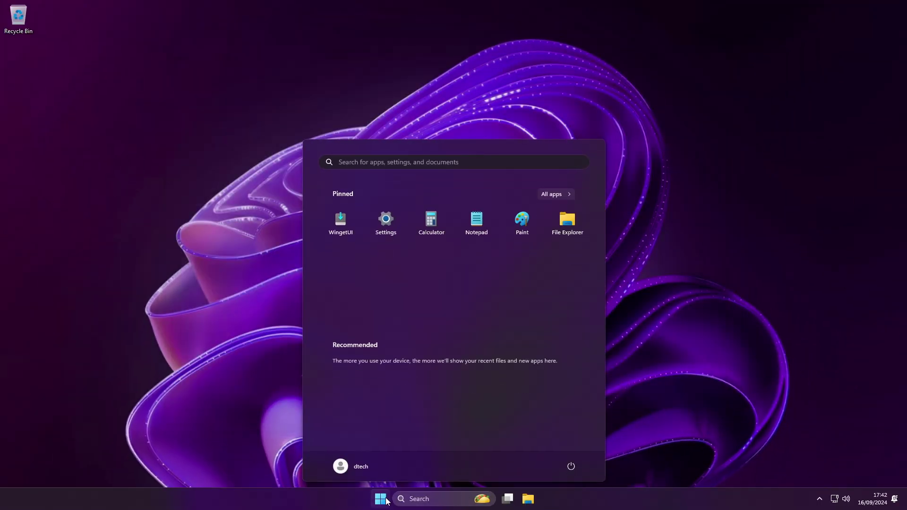
{"action": "left_click", "coordinate": [384, 222]}
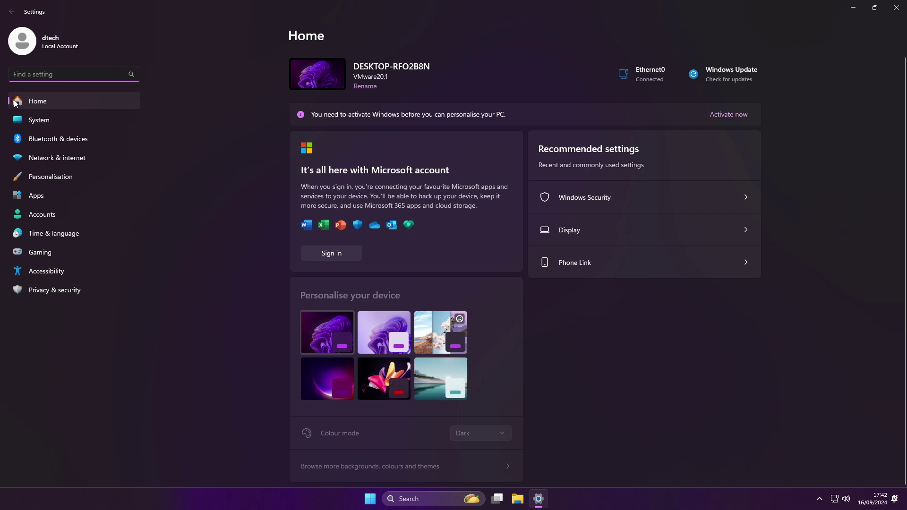
{"action": "left_click", "coordinate": [53, 195]}
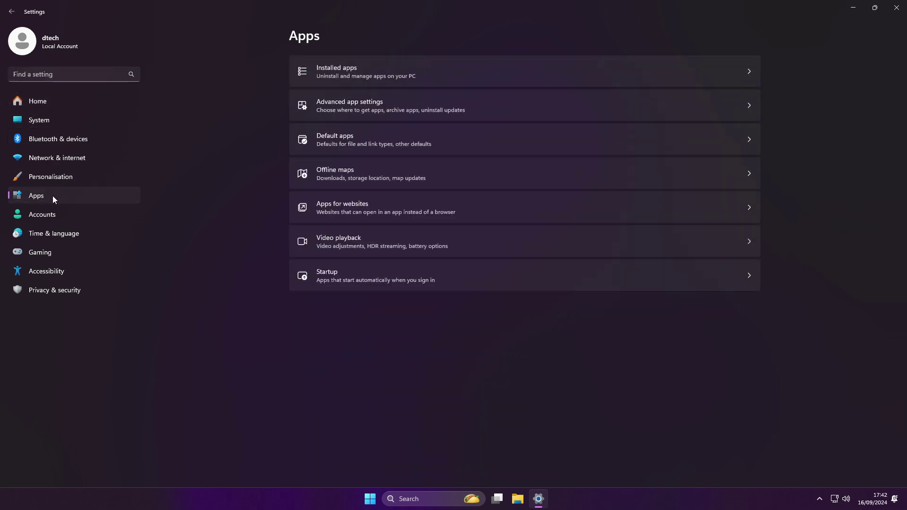
{"action": "left_click", "coordinate": [342, 69]}
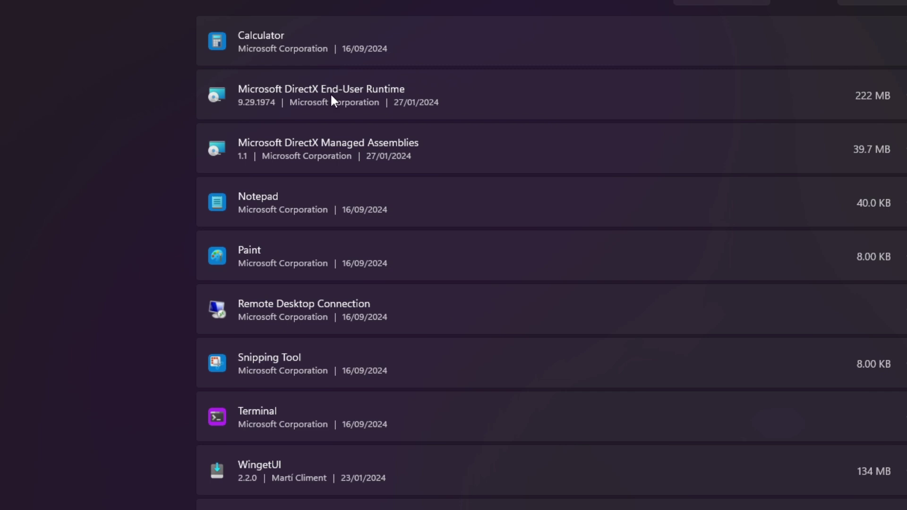
{"action": "scroll", "coordinate": [326, 229], "scroll_direction": "down", "scroll_amount": 3}
{"action": "scroll", "coordinate": [326, 229], "scroll_direction": "up", "scroll_amount": 2}
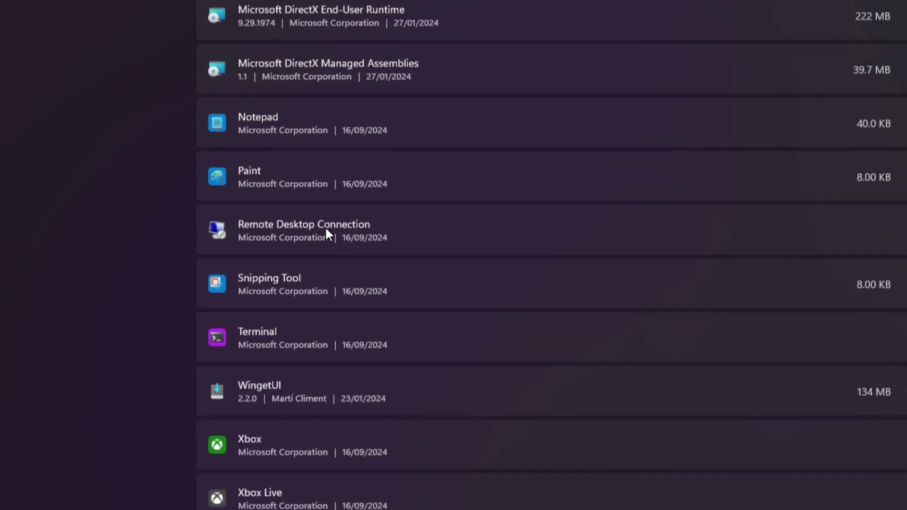
{"action": "scroll", "coordinate": [326, 229], "scroll_direction": "up", "scroll_amount": 2}
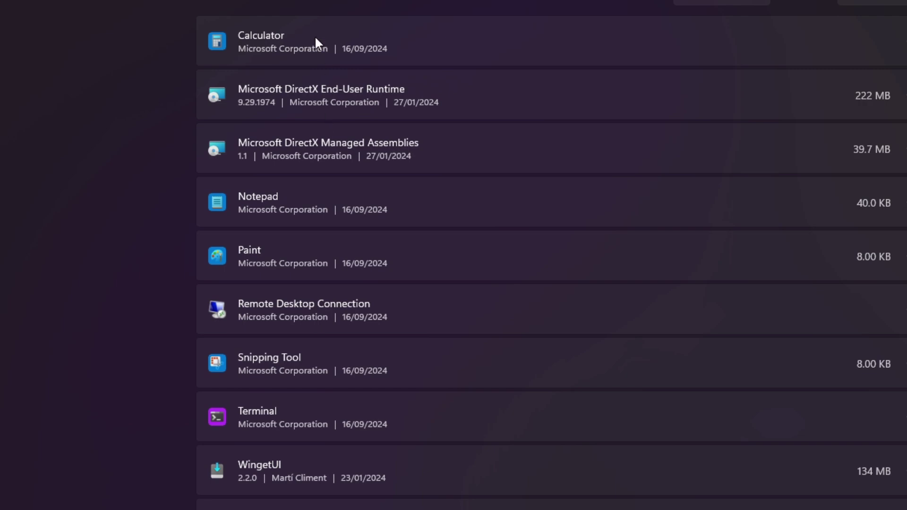
{"action": "scroll", "coordinate": [315, 41], "scroll_direction": "down", "scroll_amount": 2}
{"action": "scroll", "coordinate": [314, 40], "scroll_direction": "up", "scroll_amount": 2}
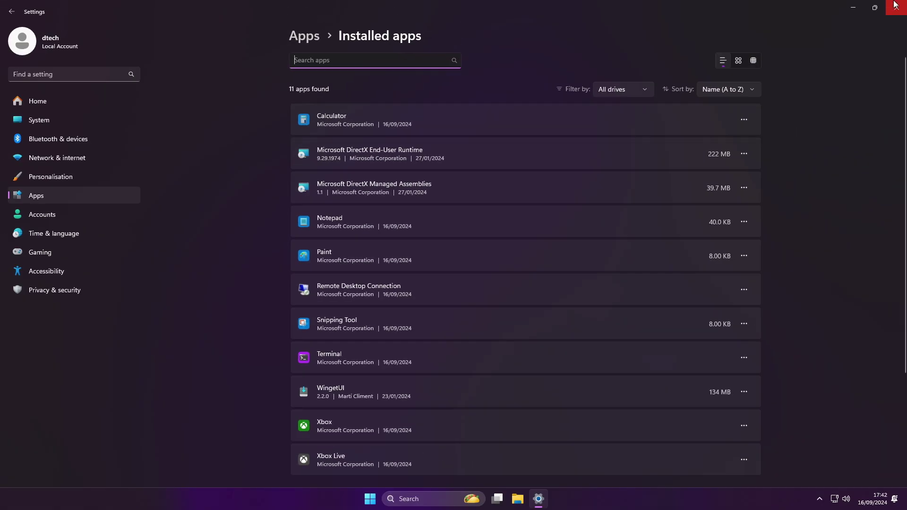
Step: Look through the System settings page, from the activation notice down its list of categories
{"action": "left_click", "coordinate": [63, 70]}
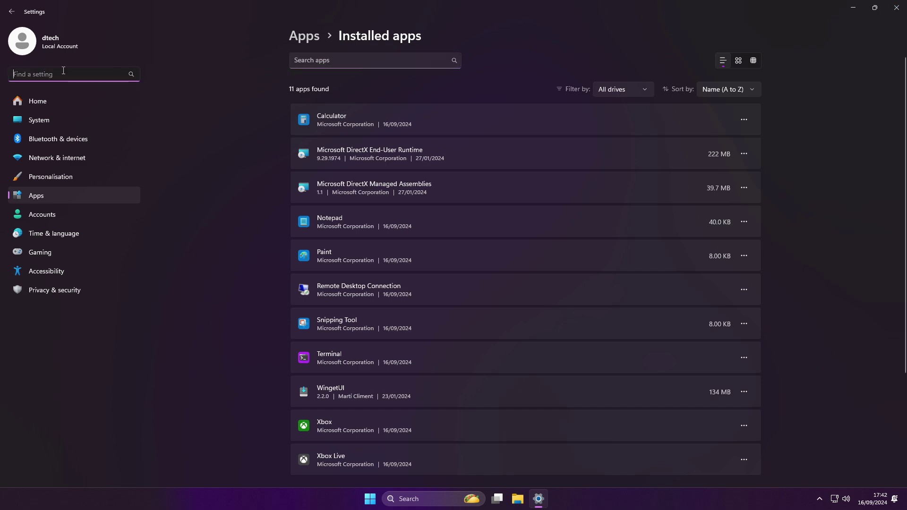
{"action": "left_click", "coordinate": [40, 115]}
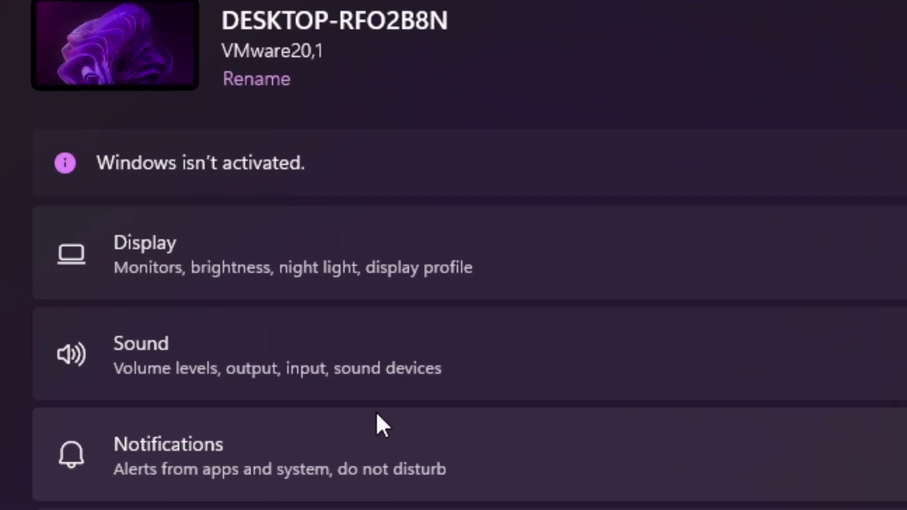
{"action": "scroll", "coordinate": [376, 412], "scroll_direction": "down", "scroll_amount": 5}
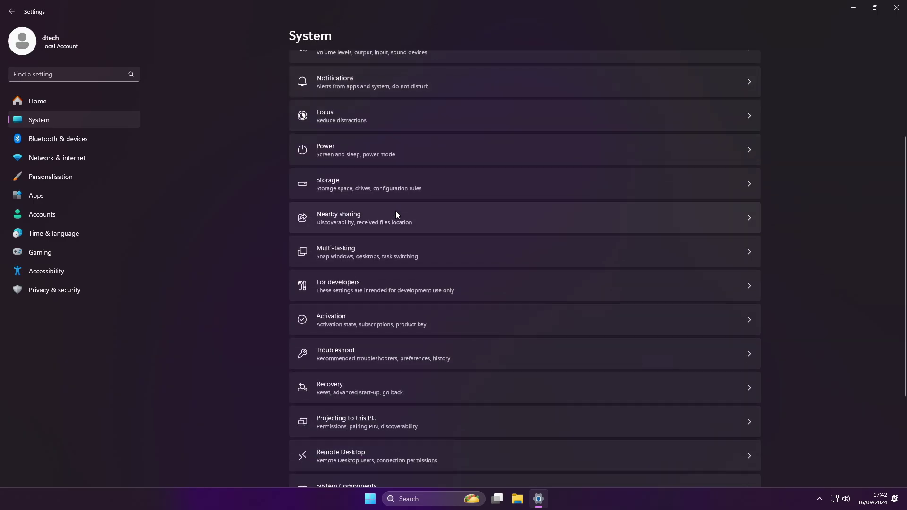
{"action": "scroll", "coordinate": [396, 214], "scroll_direction": "down", "scroll_amount": 3}
Step: Add Español (México) as a preferred language in the Language & region settings and start installing its language features
{"action": "left_click", "coordinate": [66, 237]}
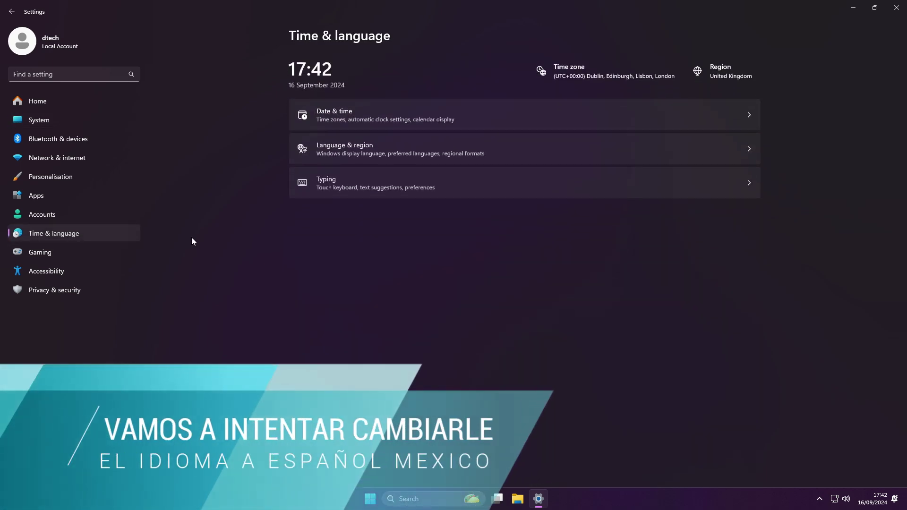
{"action": "left_click", "coordinate": [378, 153]}
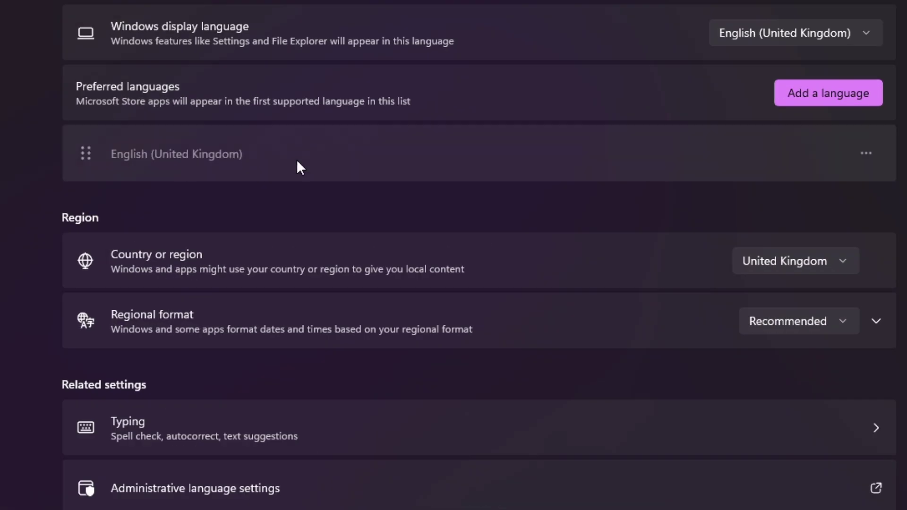
{"action": "left_click", "coordinate": [826, 93]}
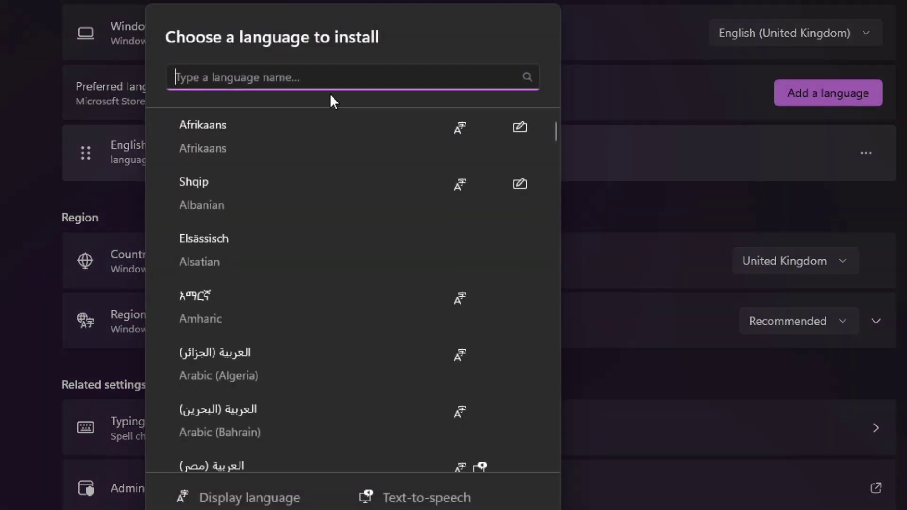
{"action": "type", "text": "spa"}
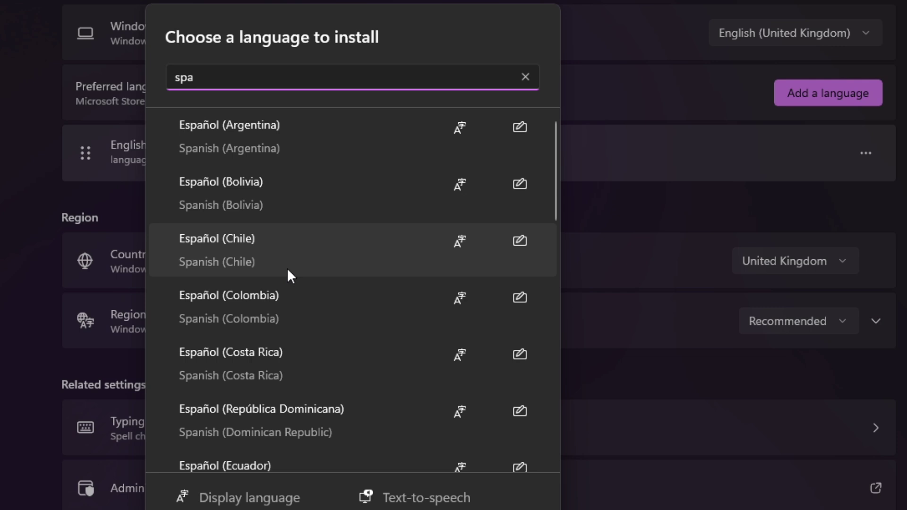
{"action": "scroll", "coordinate": [287, 268], "scroll_direction": "down", "scroll_amount": 3}
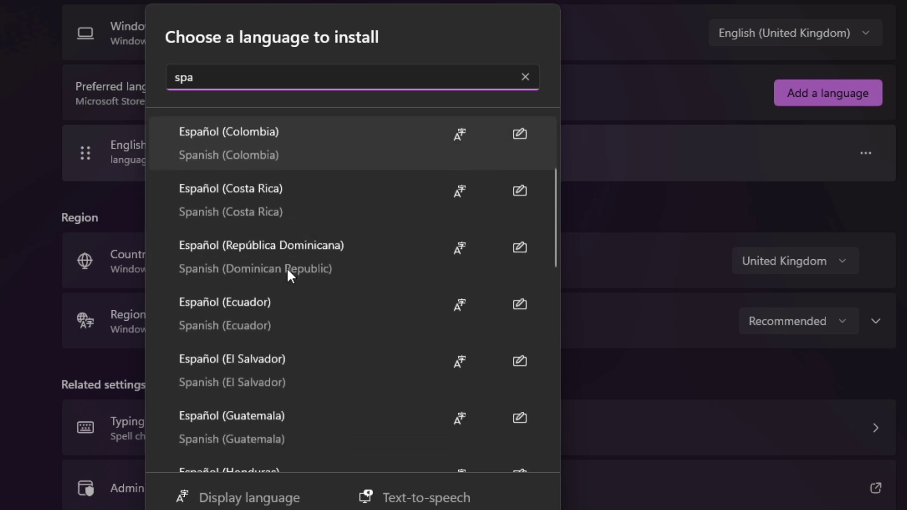
{"action": "scroll", "coordinate": [289, 270], "scroll_direction": "down", "scroll_amount": 4}
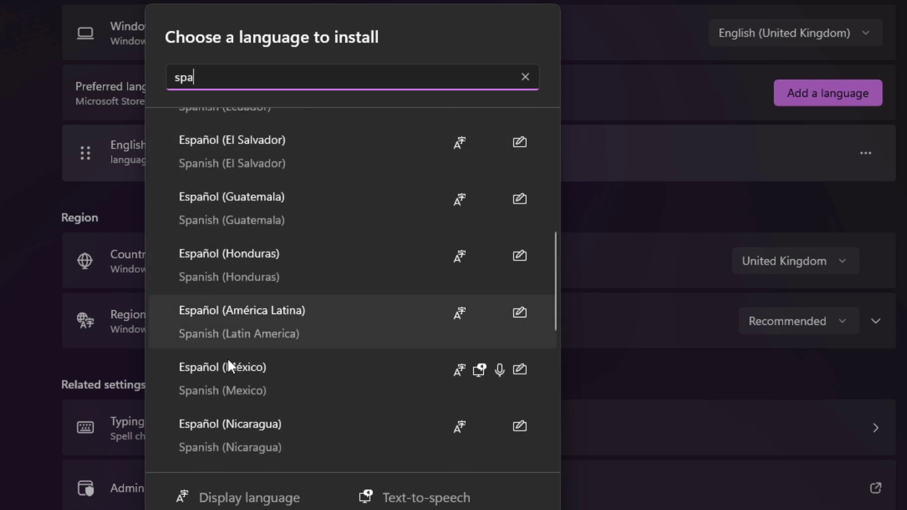
{"action": "left_click", "coordinate": [228, 363]}
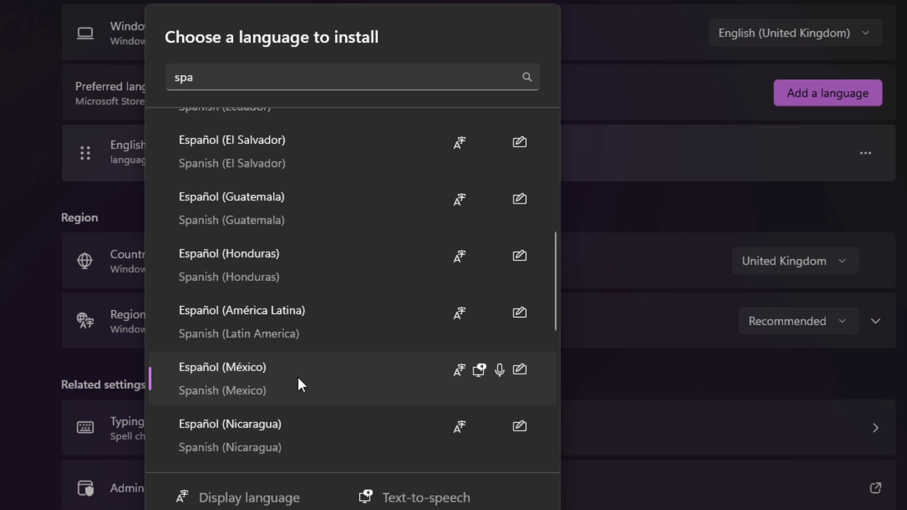
{"action": "key", "text": "Return"}
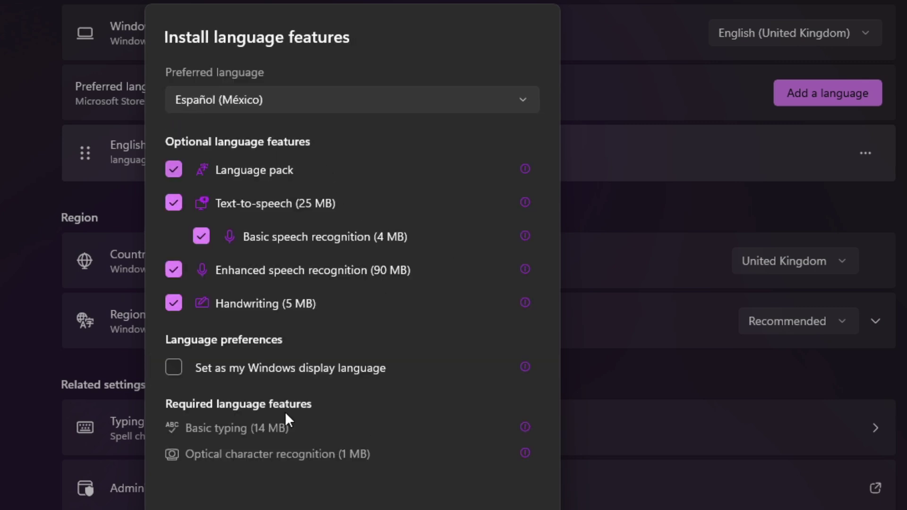
{"action": "key", "text": "Return"}
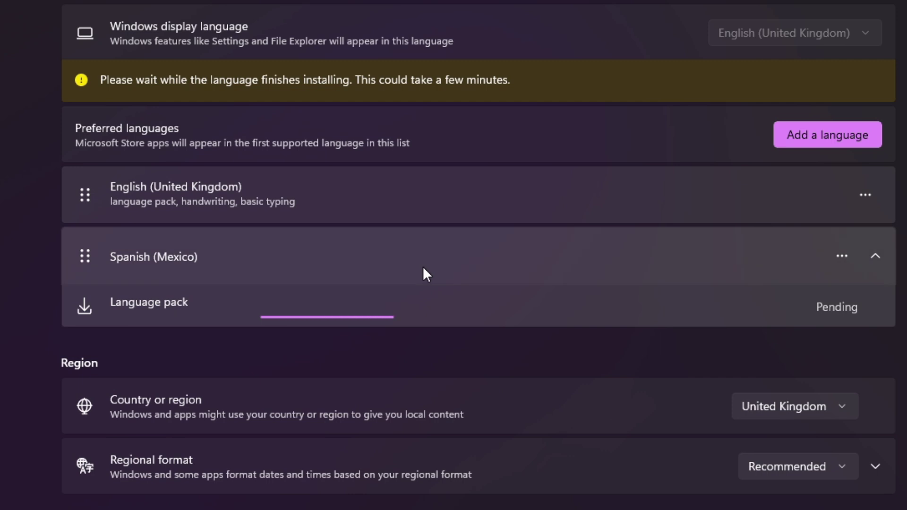